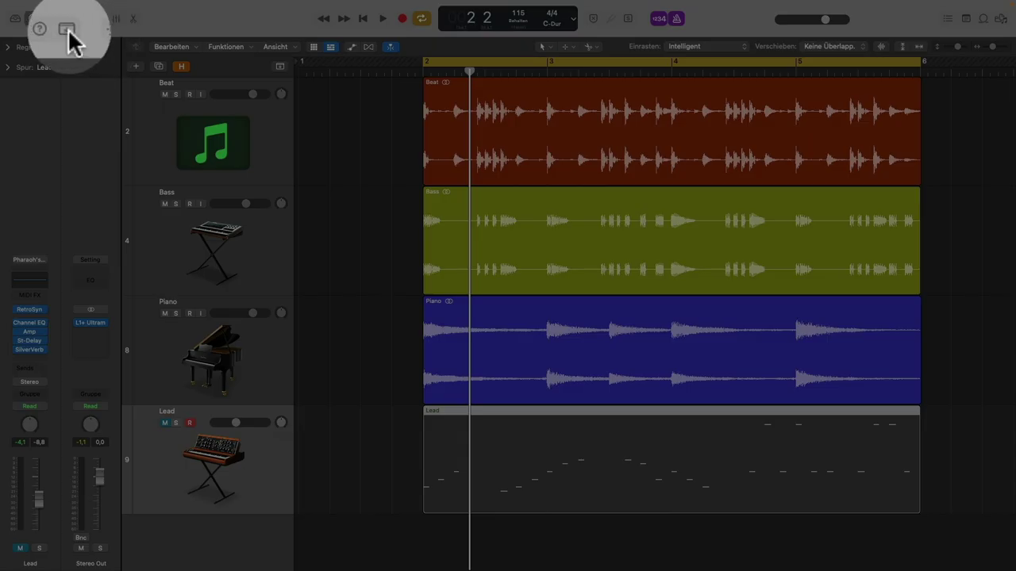
# Show the toolbar beneath the control bar and look through the available nudge values
pyautogui.click(67, 32)
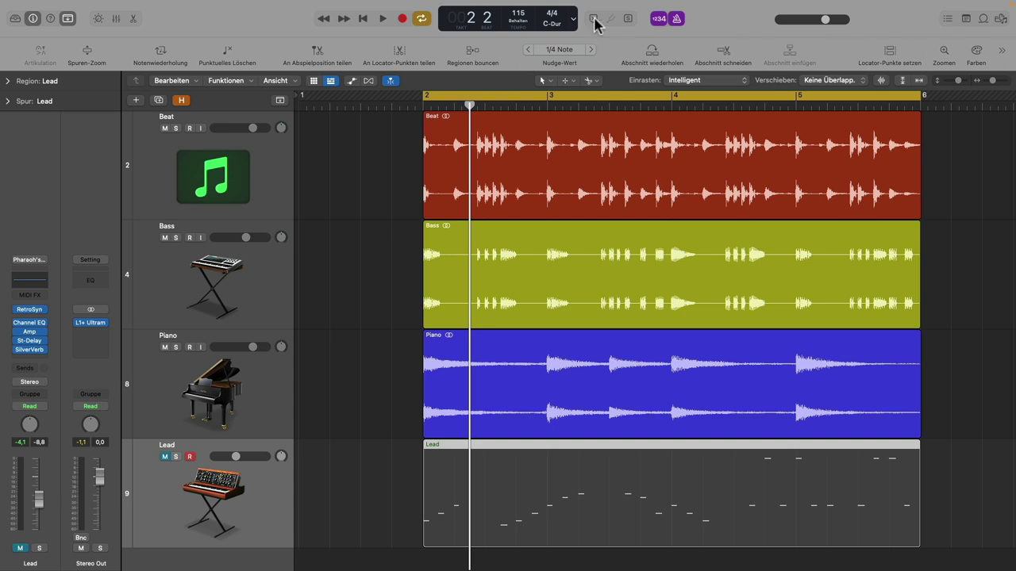
pyautogui.click(559, 50)
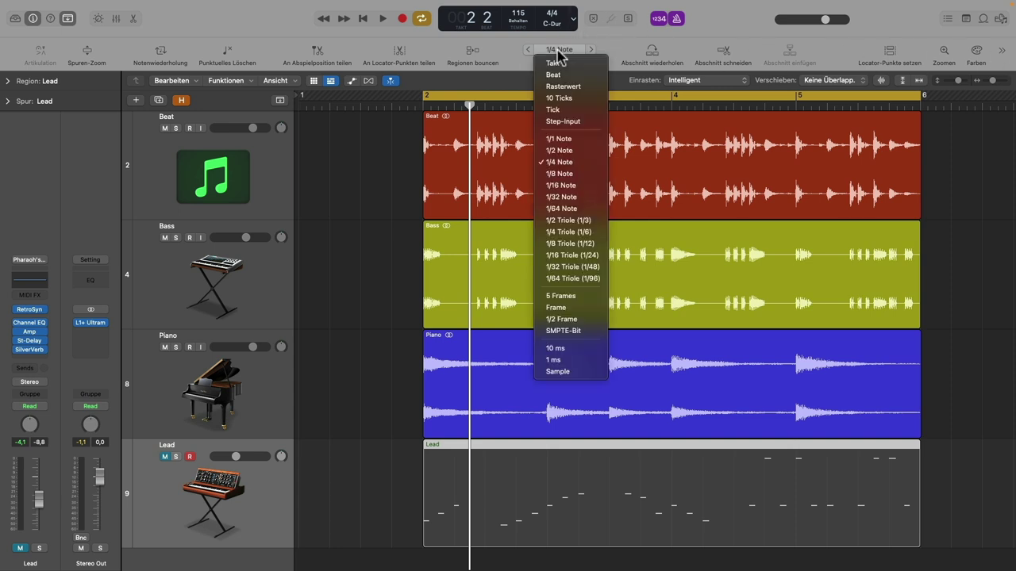
pyautogui.click(617, 50)
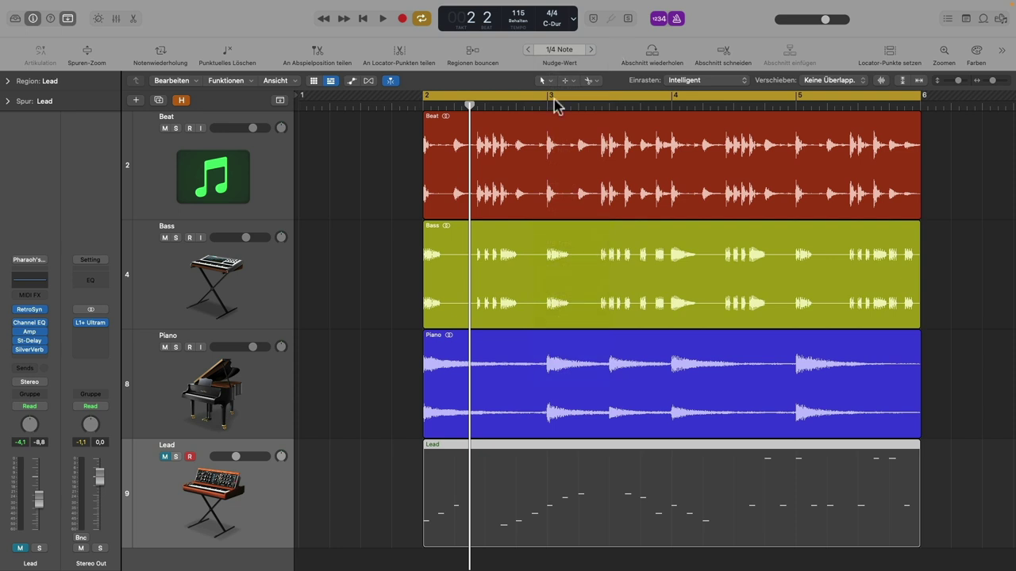
# Set the nudge value to Takt and nudge the Beat region two bars later
pyautogui.click(534, 134)
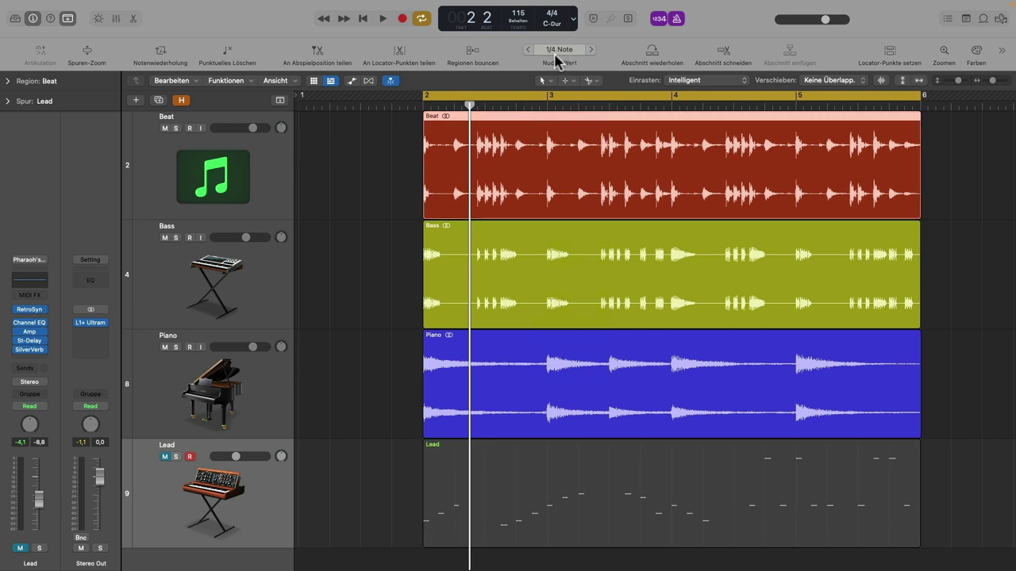
pyautogui.click(567, 49)
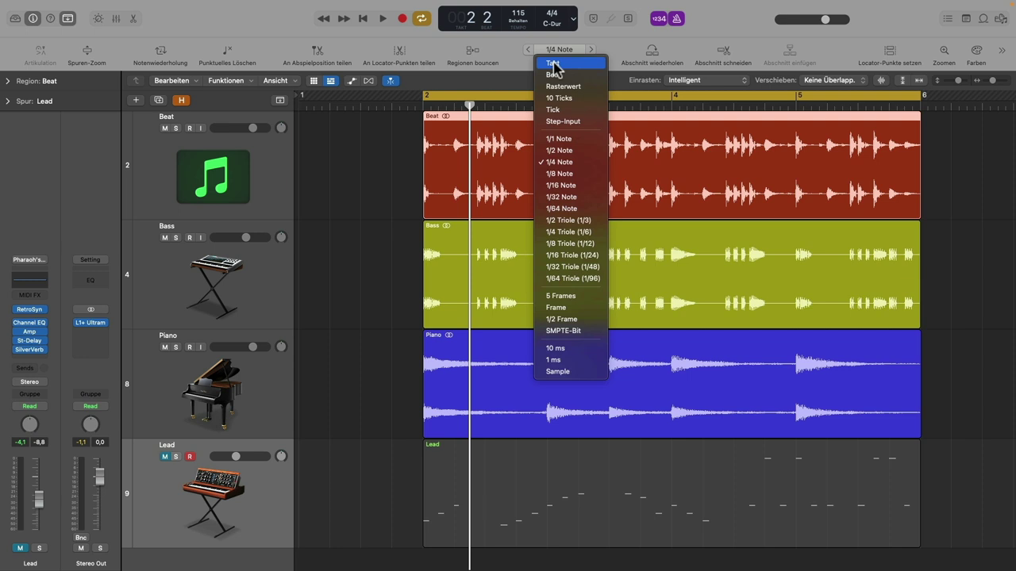
pyautogui.click(554, 64)
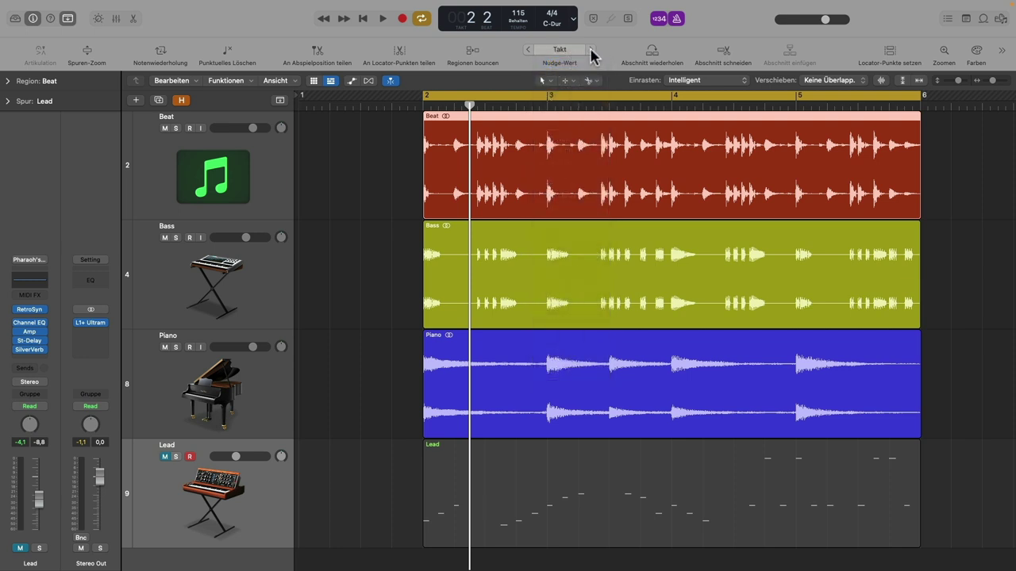
pyautogui.click(591, 50)
pyautogui.click(591, 50)
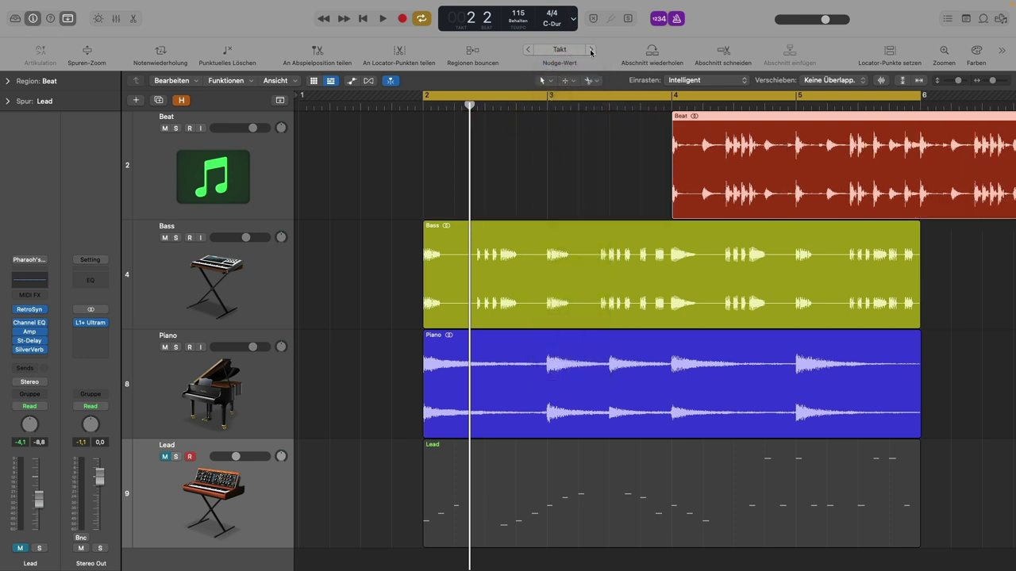
# Nudge the Beat region three bars earlier and one bar later again, so it starts at bar 2
pyautogui.click(529, 50)
pyautogui.click(528, 50)
pyautogui.click(528, 50)
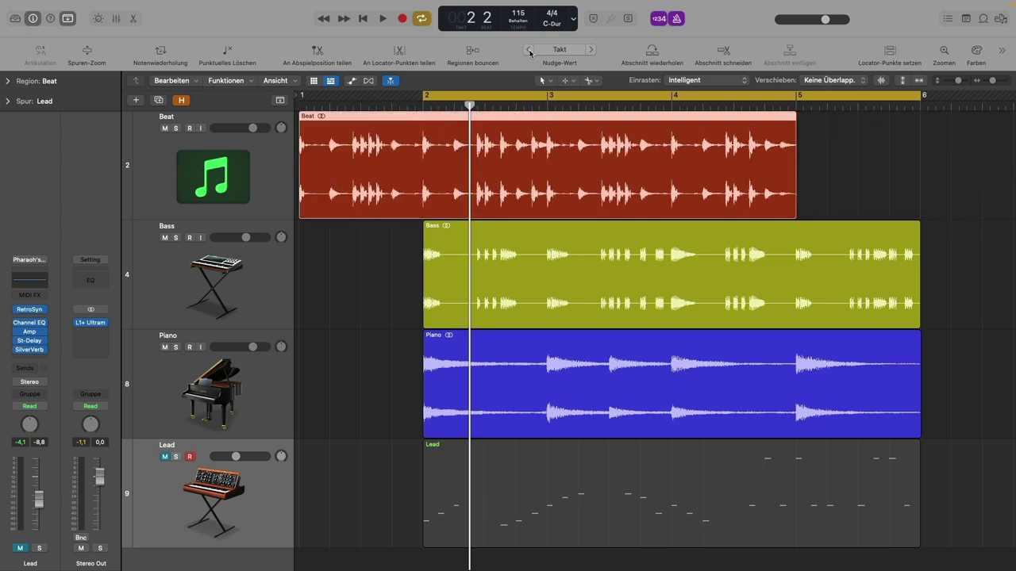
pyautogui.click(590, 50)
# Set the nudge value to Beat and nudge the Beat region one beat later and back again
pyautogui.click(569, 51)
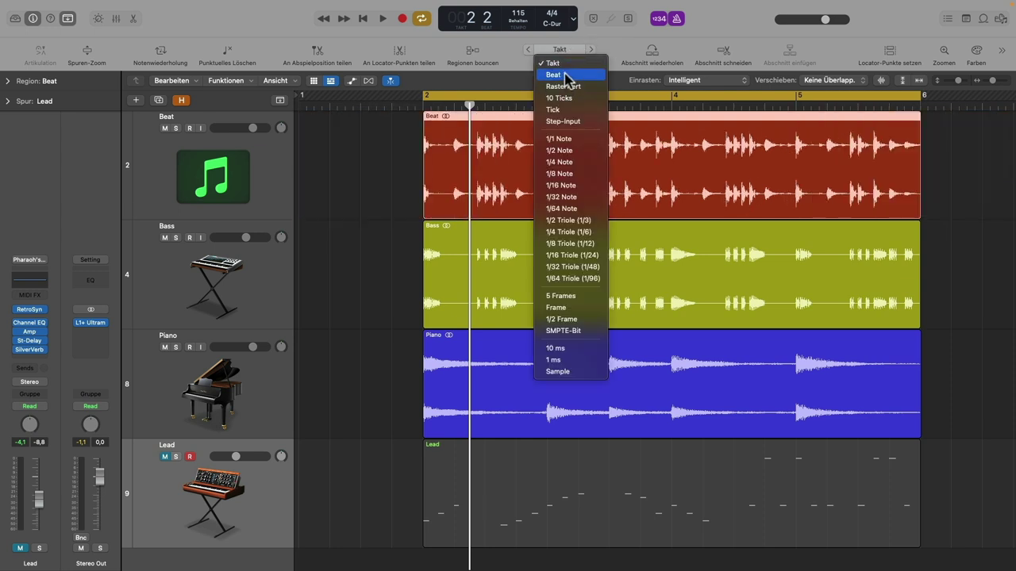
pyautogui.click(586, 51)
pyautogui.click(591, 50)
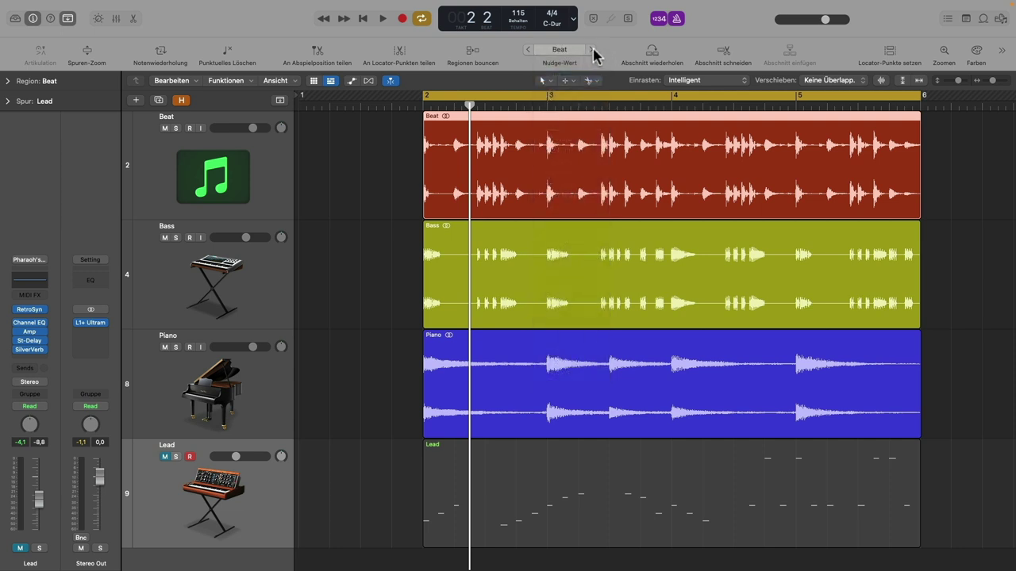
pyautogui.click(529, 50)
# Set the nudge value to 1/4 Note and nudge the Piano region one quarter note later
pyautogui.click(274, 386)
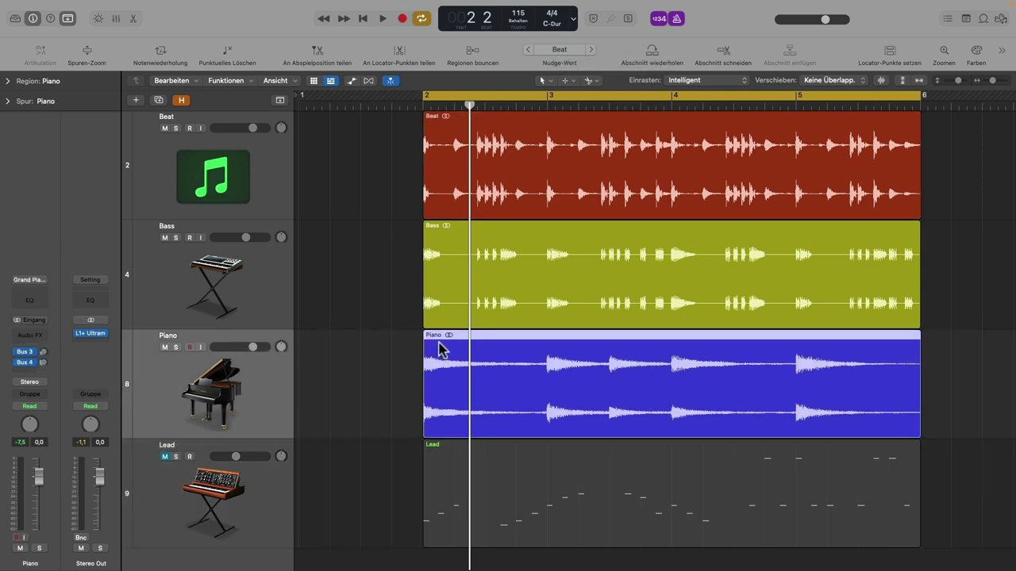
pyautogui.click(563, 49)
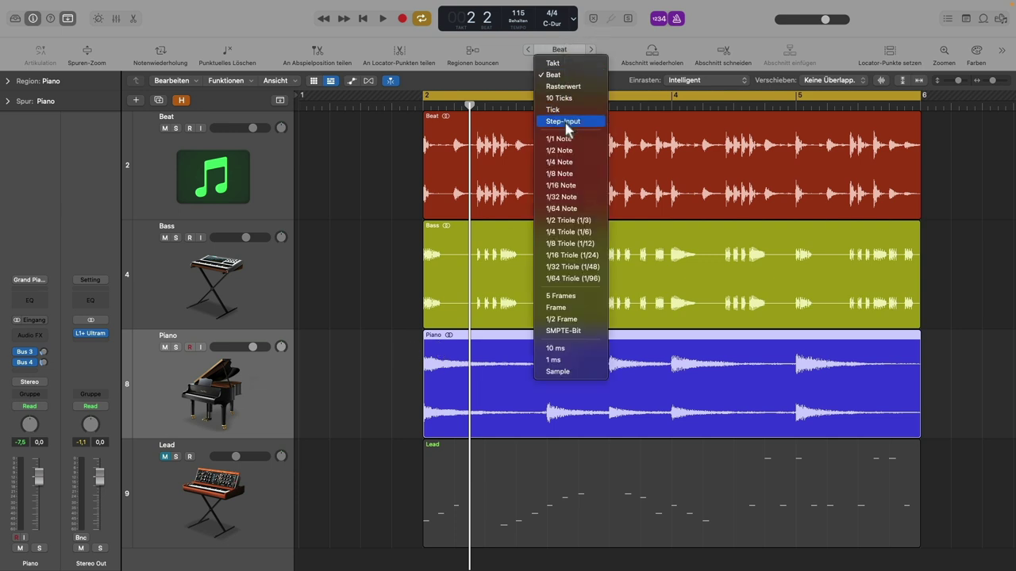
pyautogui.click(560, 161)
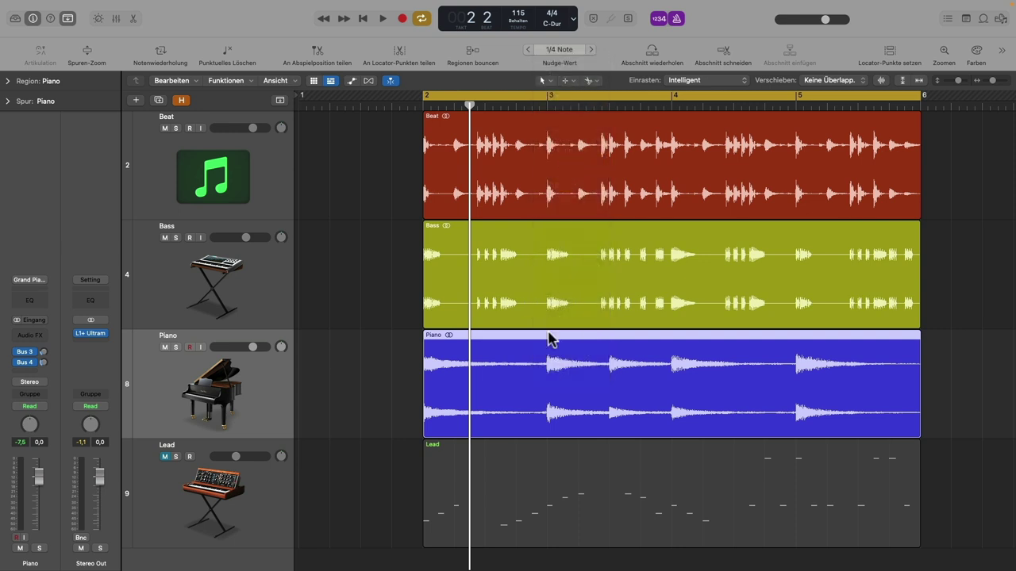
pyautogui.click(590, 49)
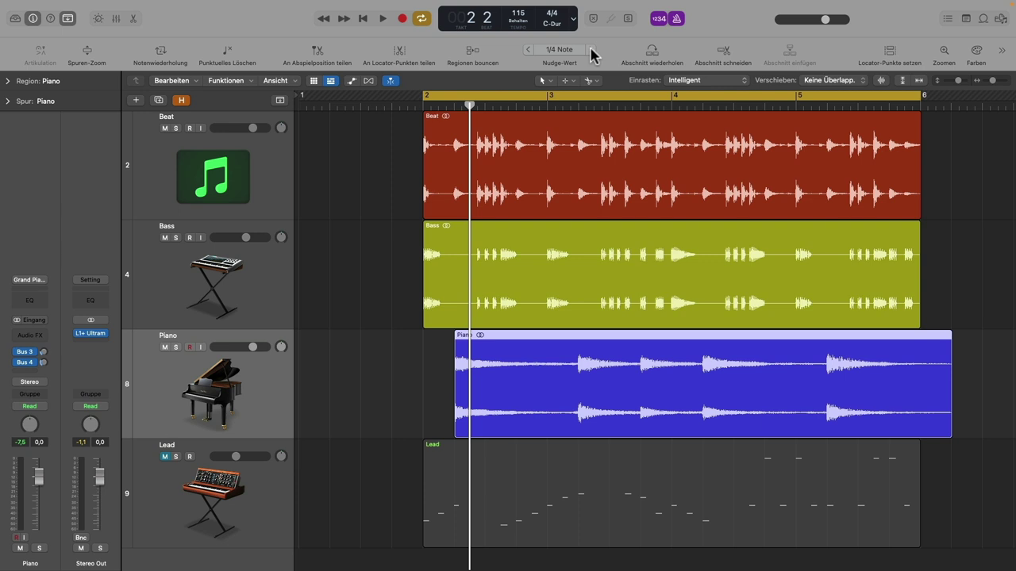
# Listen to the arrangement with the shifted piano and move the Piano region back to bar 2
pyautogui.press('space')
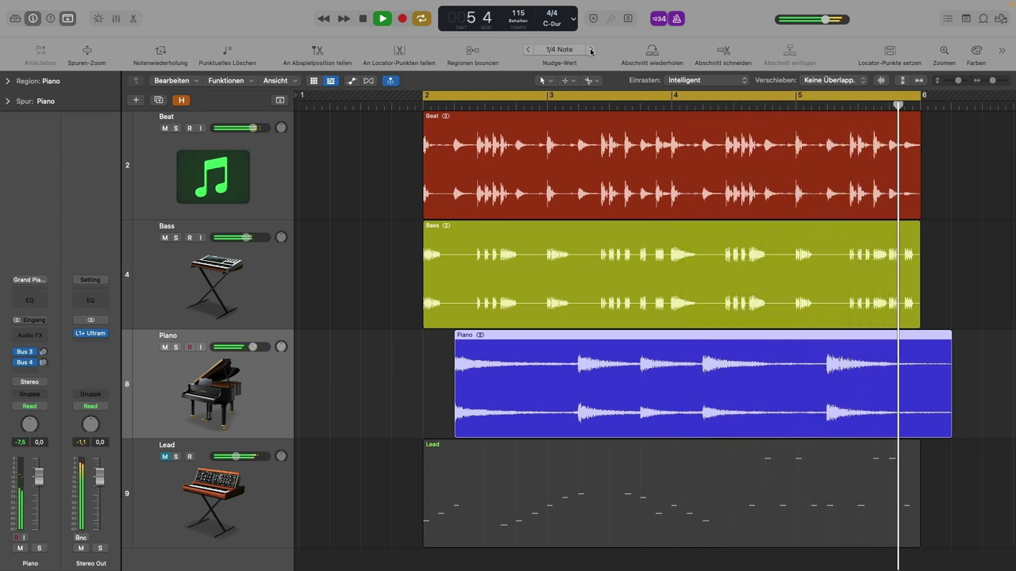
pyautogui.press('space')
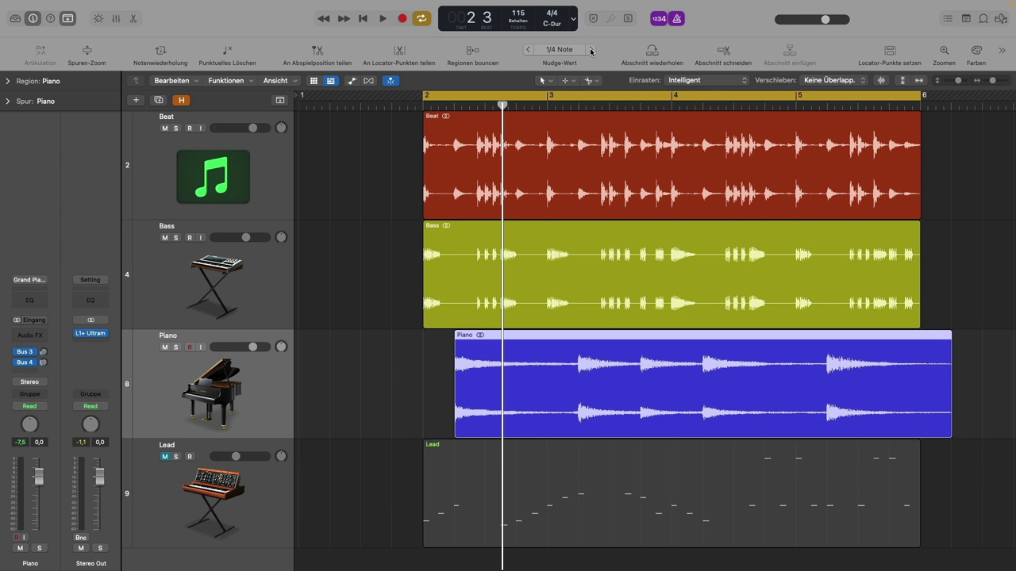
pyautogui.moveTo(528, 340); pyautogui.dragTo(508, 342)
# Set the nudge value to 1/8 Note, nudge the Piano region one eighth note later and listen to it
pyautogui.click(560, 50)
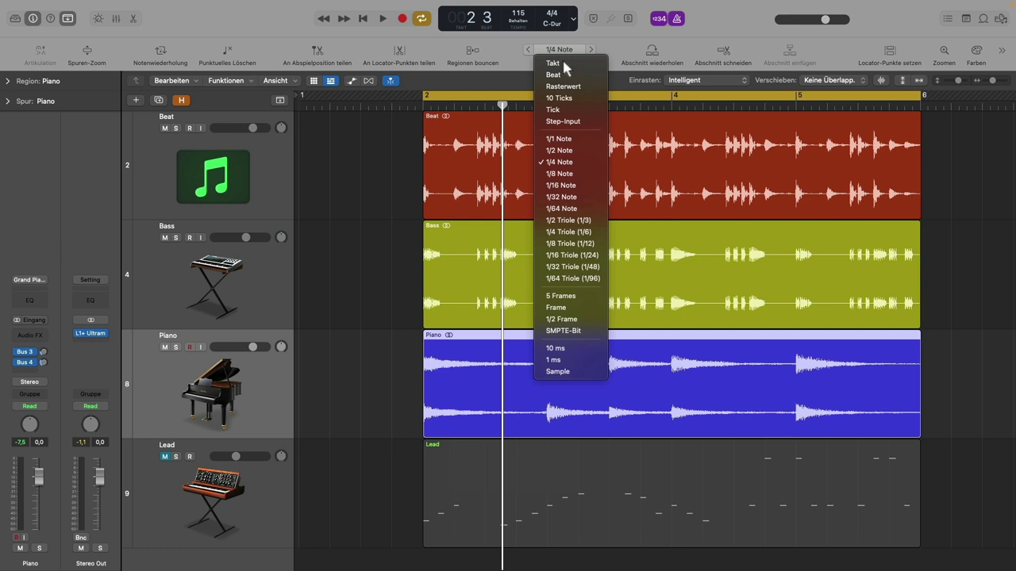
pyautogui.click(585, 174)
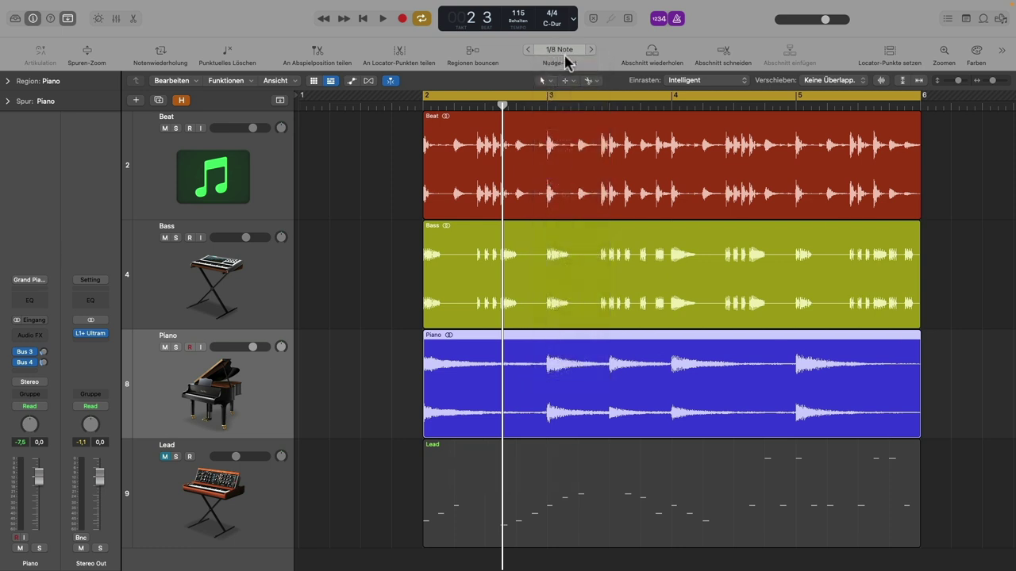
pyautogui.click(591, 51)
pyautogui.press('space')
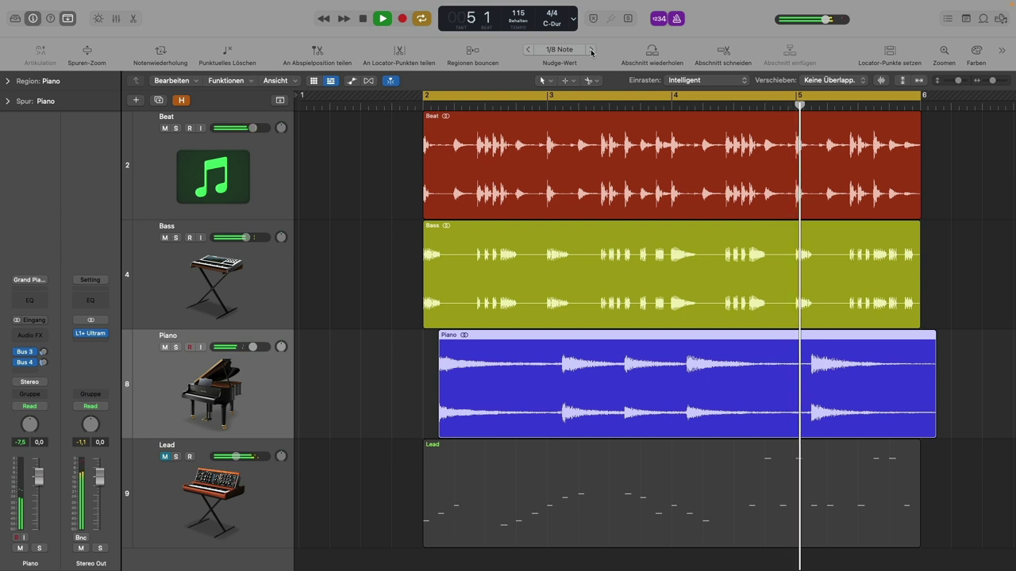
pyautogui.press('space')
# Set the nudge value to Takt and return the Piano region to the start of bar 2
pyautogui.click(567, 51)
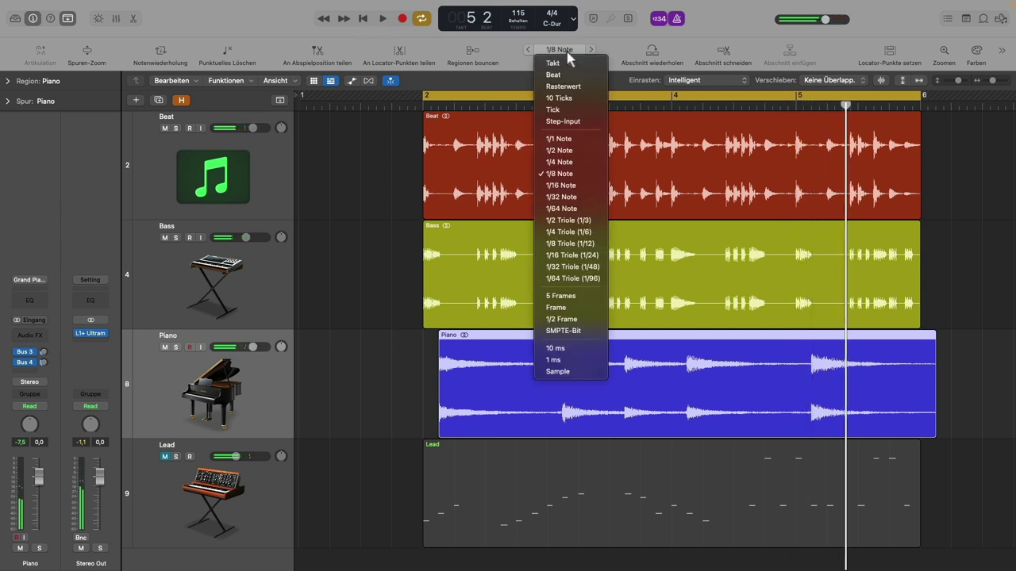
pyautogui.click(568, 64)
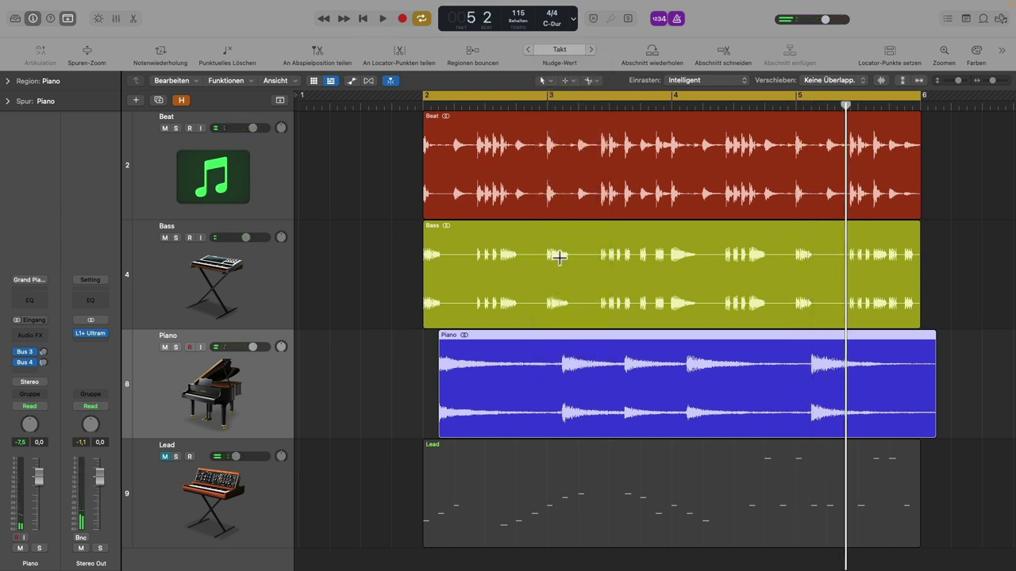
pyautogui.moveTo(550, 337); pyautogui.dragTo(535, 338)
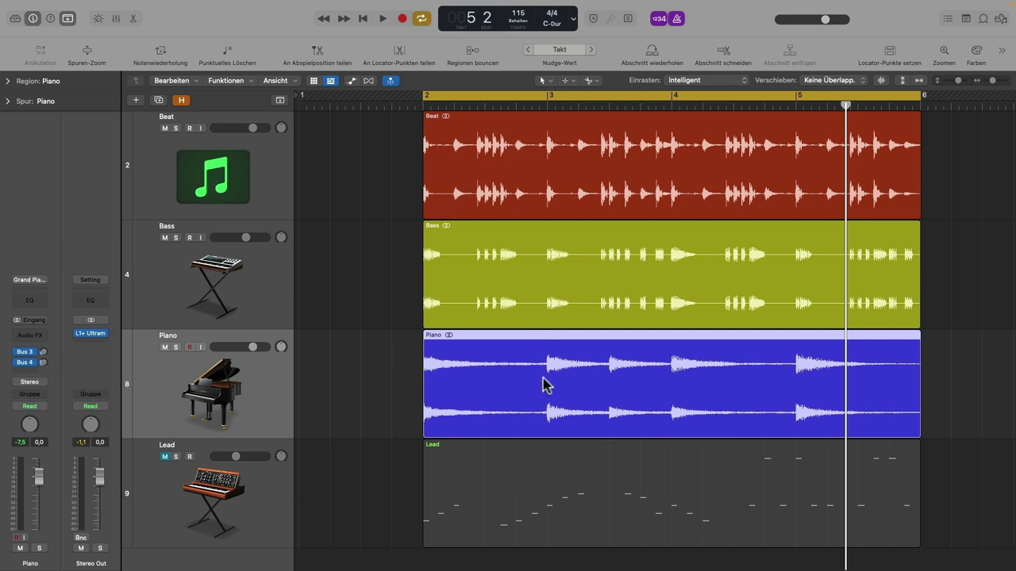
pyautogui.click(585, 252)
pyautogui.click(628, 126)
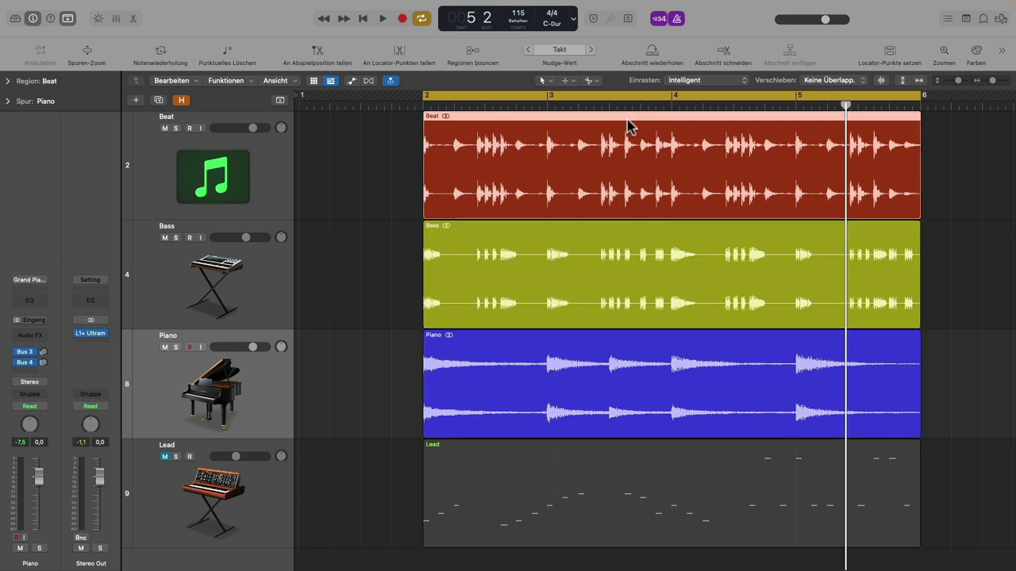
pyautogui.click(560, 253)
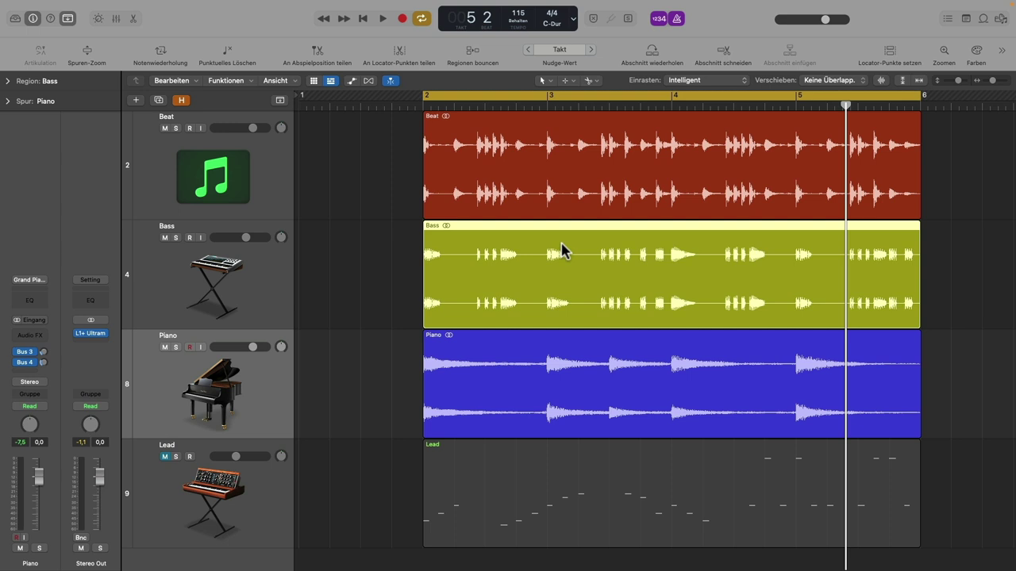
# Select the Lead track, unmute it and look through the nudge values
pyautogui.click(262, 506)
pyautogui.click(166, 457)
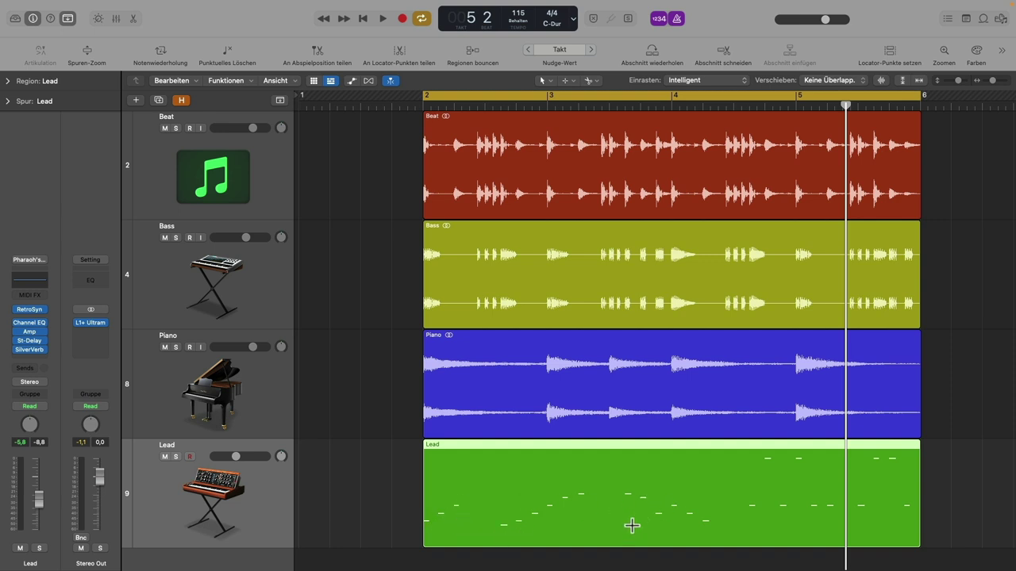
pyautogui.click(567, 51)
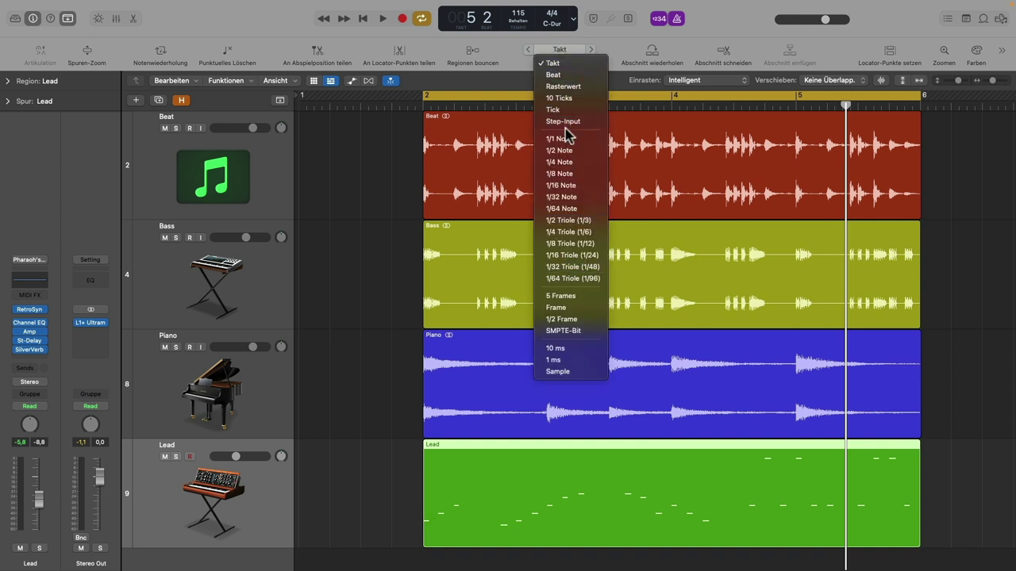
pyautogui.click(508, 54)
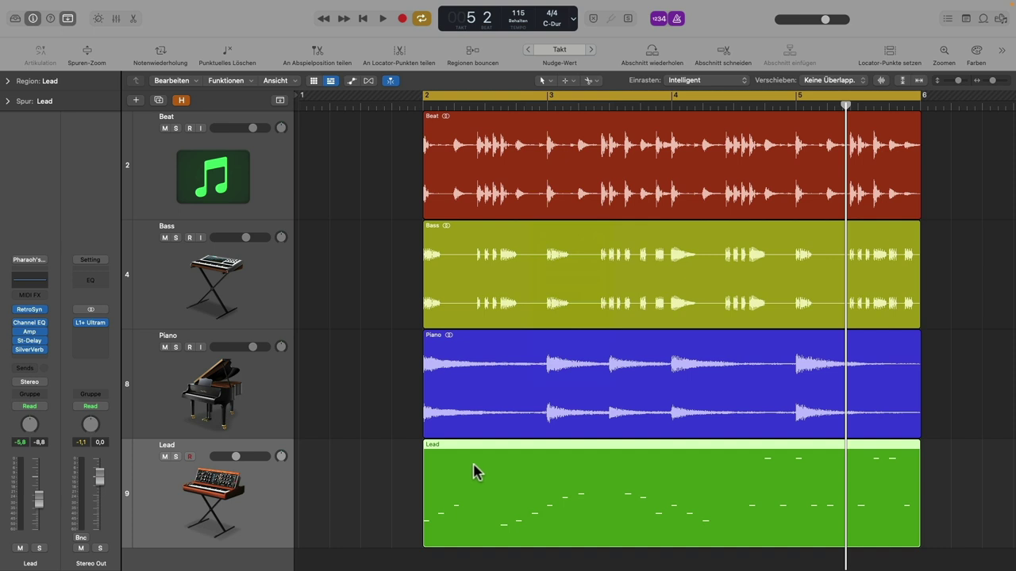
# Set the nudge value to 1/8 Note, nudge the Lead region one eighth note later and compare playback before and after
pyautogui.press('space')
pyautogui.click(571, 50)
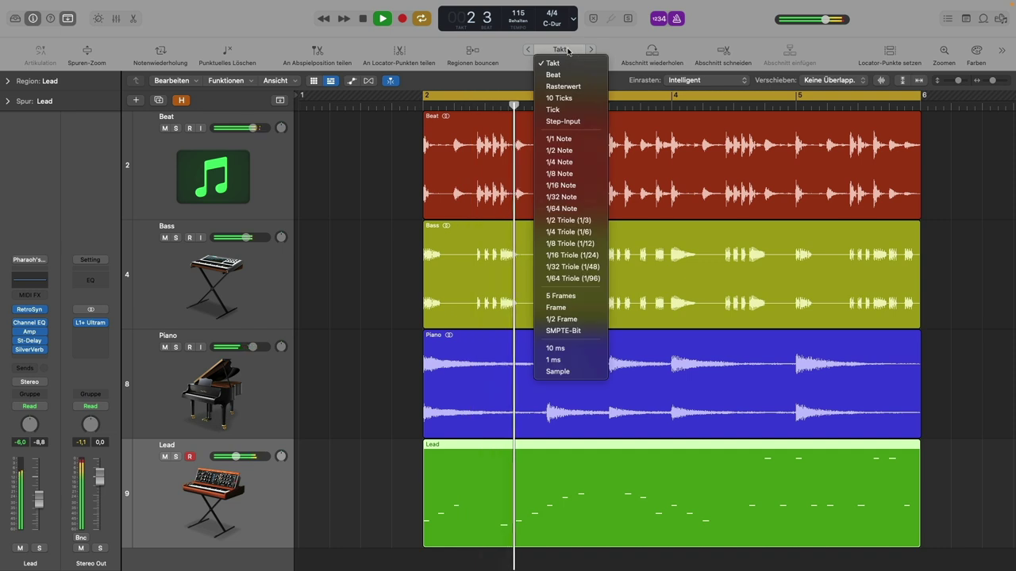
pyautogui.click(579, 173)
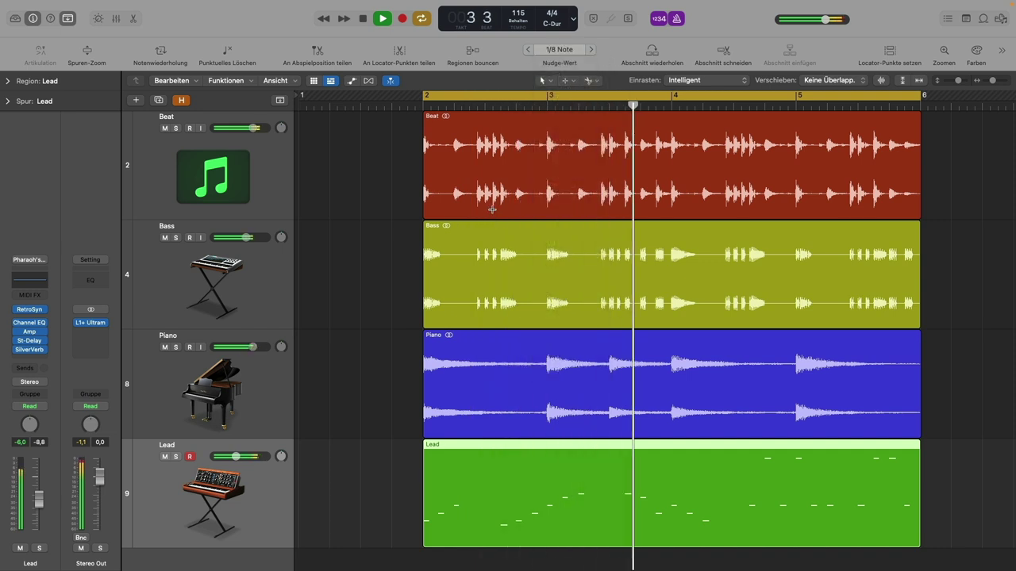
pyautogui.press('space')
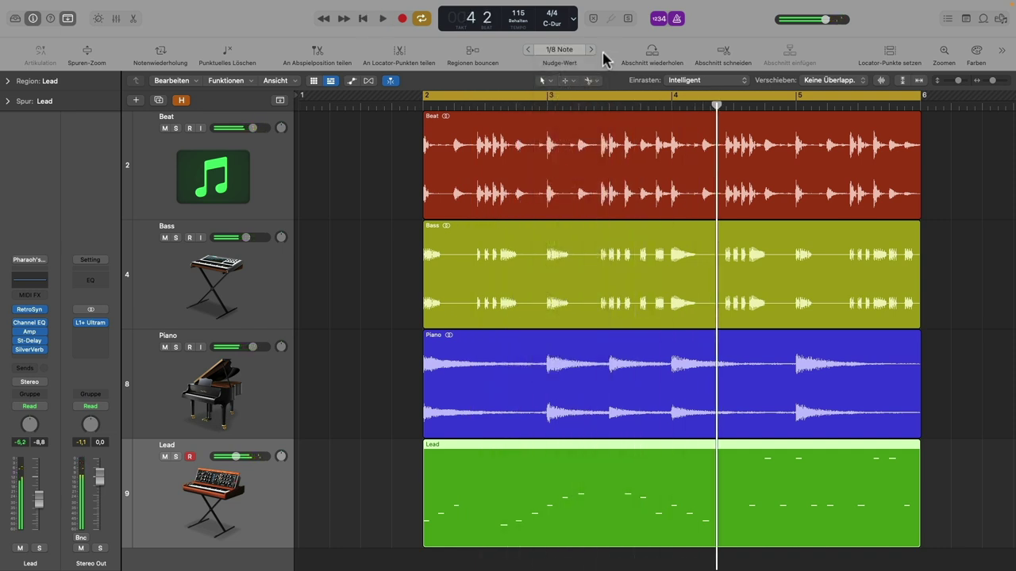
pyautogui.click(591, 50)
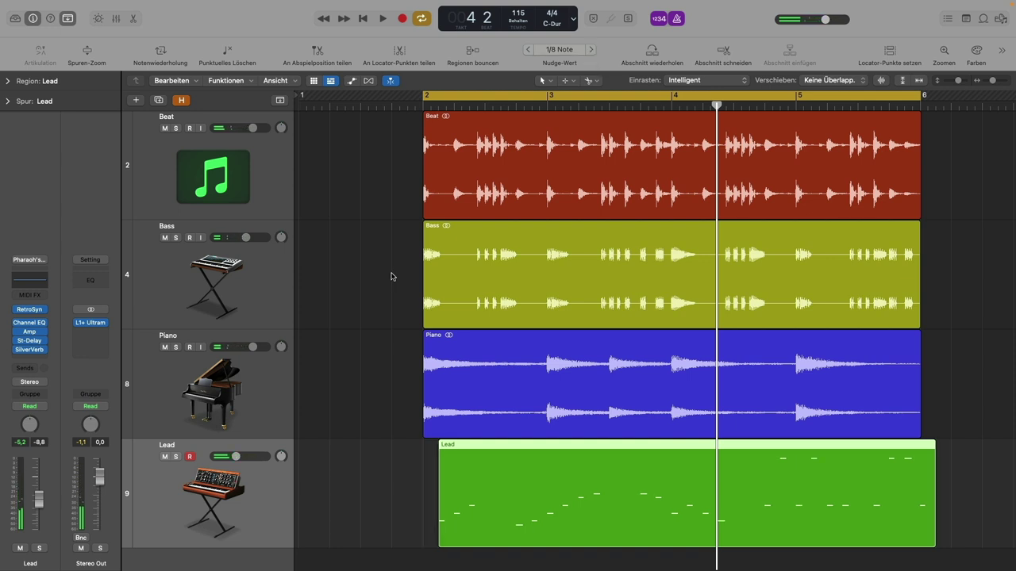
pyautogui.press('space')
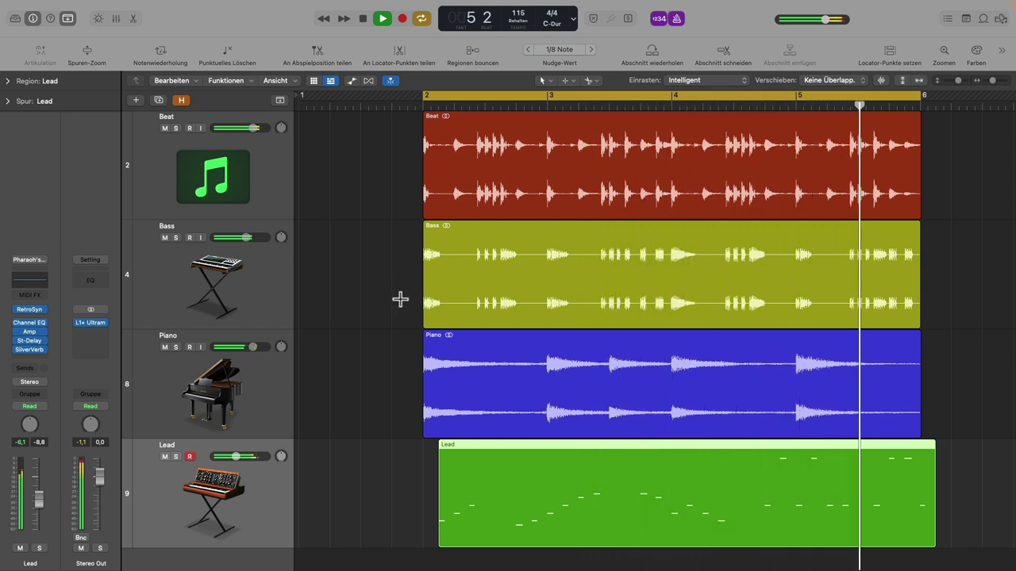
pyautogui.press('space')
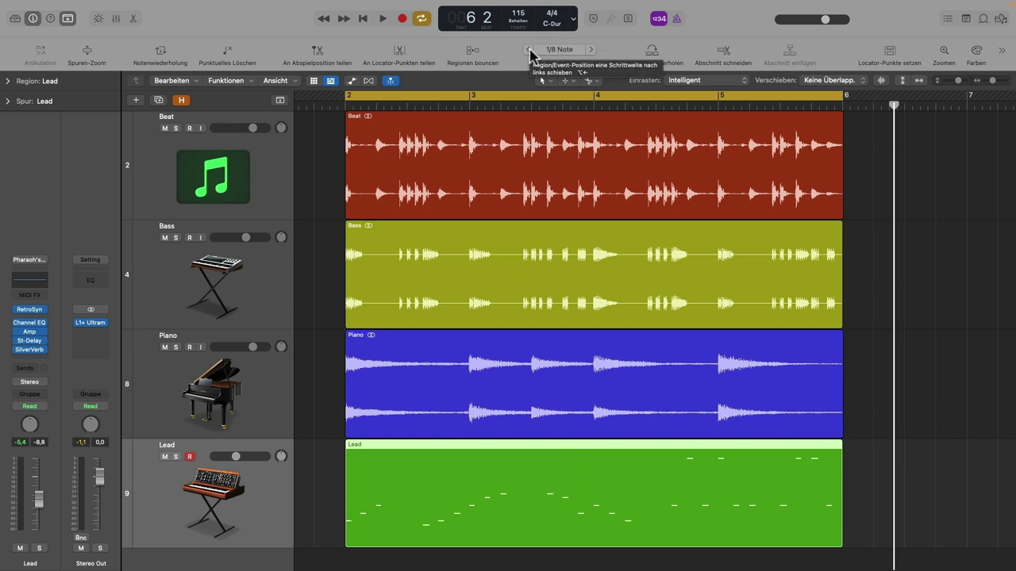
# Nudge the Lead region to one eighth note before bar 2 and listen to the result
pyautogui.click(530, 52)
pyautogui.press('space')
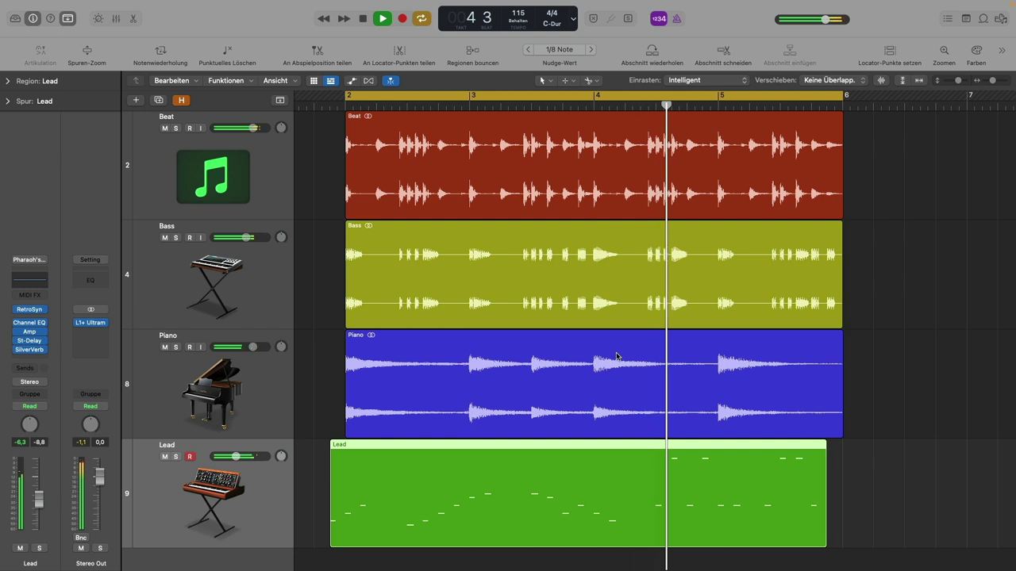
pyautogui.press('space')
# Nudge the Lead region another eighth note earlier and play the arrangement with cycle mode turned off
pyautogui.click(528, 49)
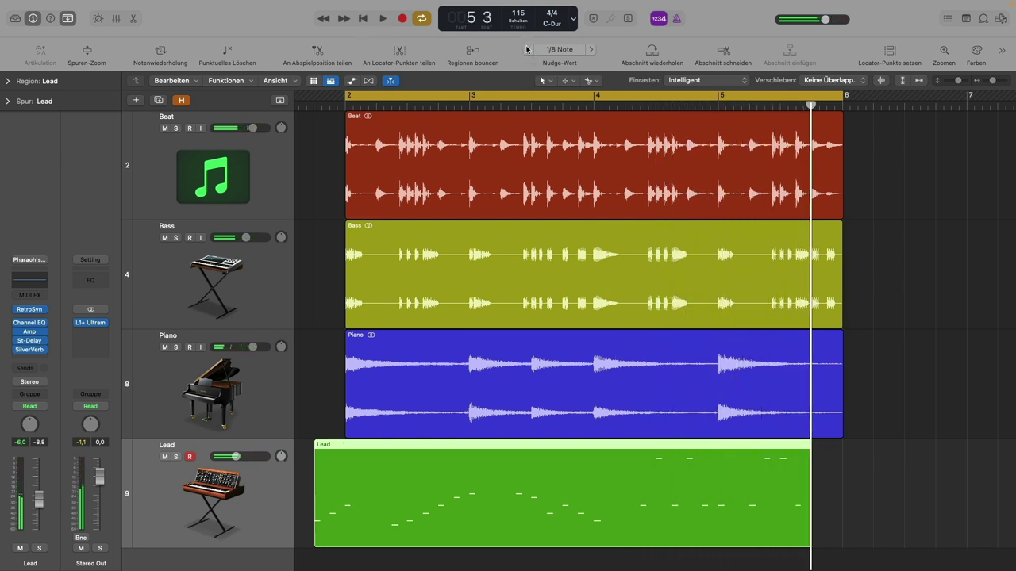
pyautogui.press('space')
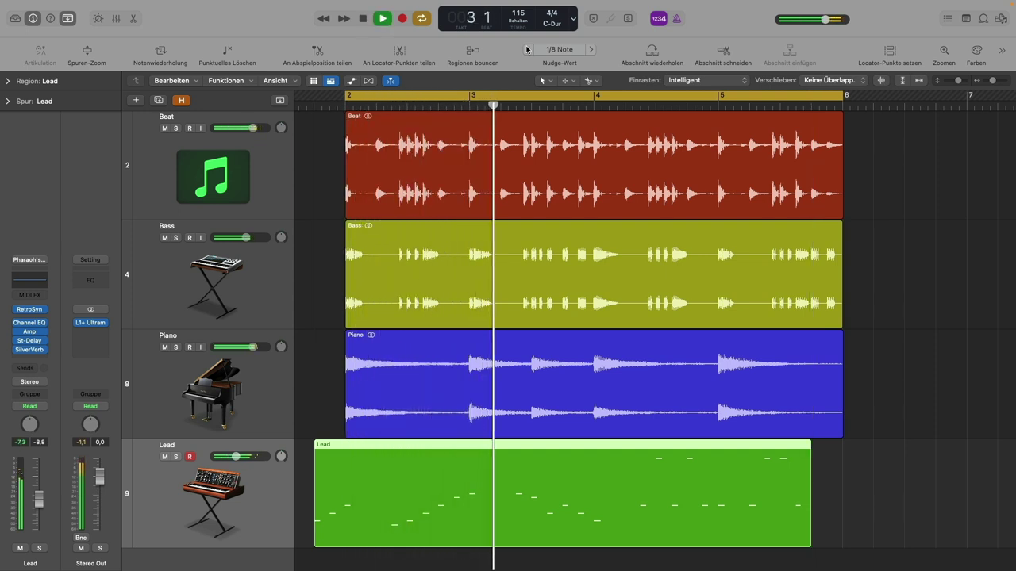
pyautogui.click(514, 99)
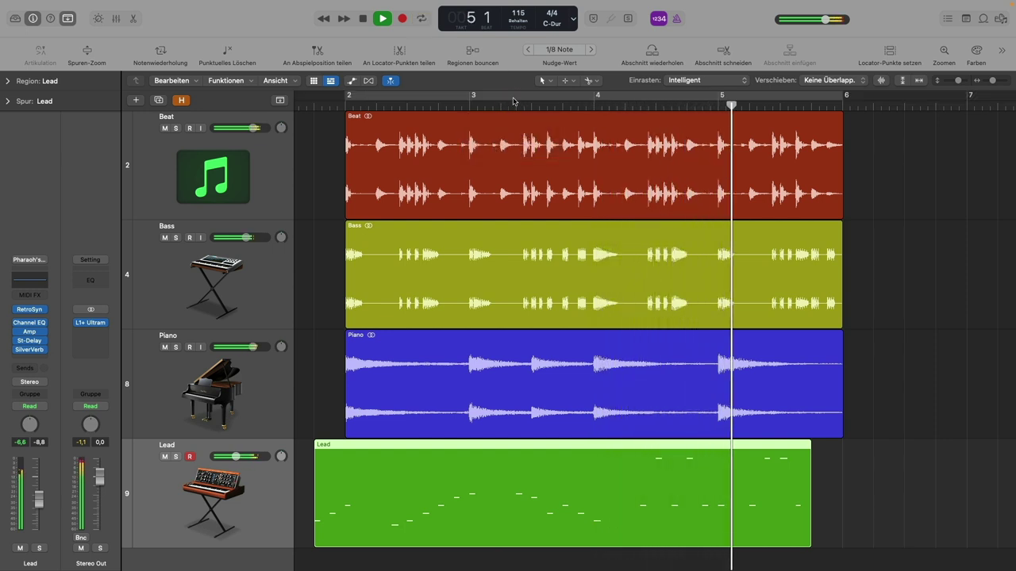